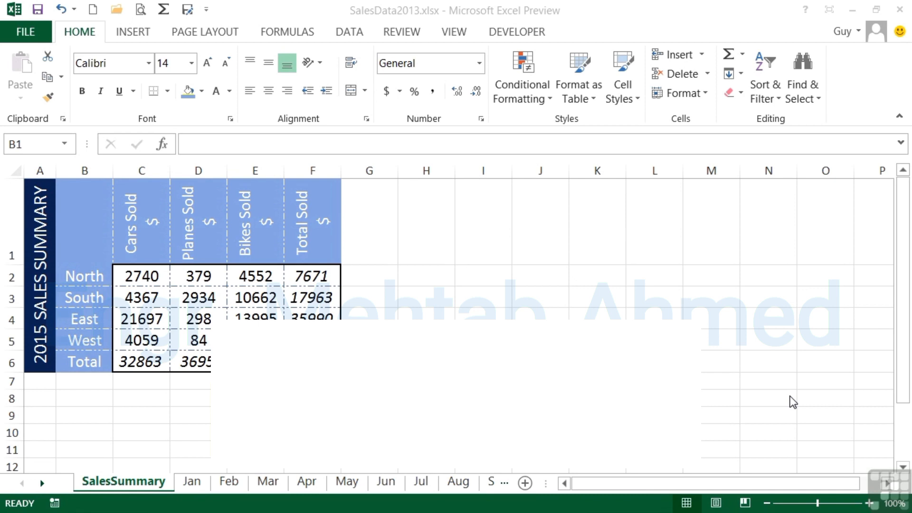
Select the header cells C1:F1 and examine the fill colors, font colors and fonts available for them.
drag(319, 241, 155, 229)
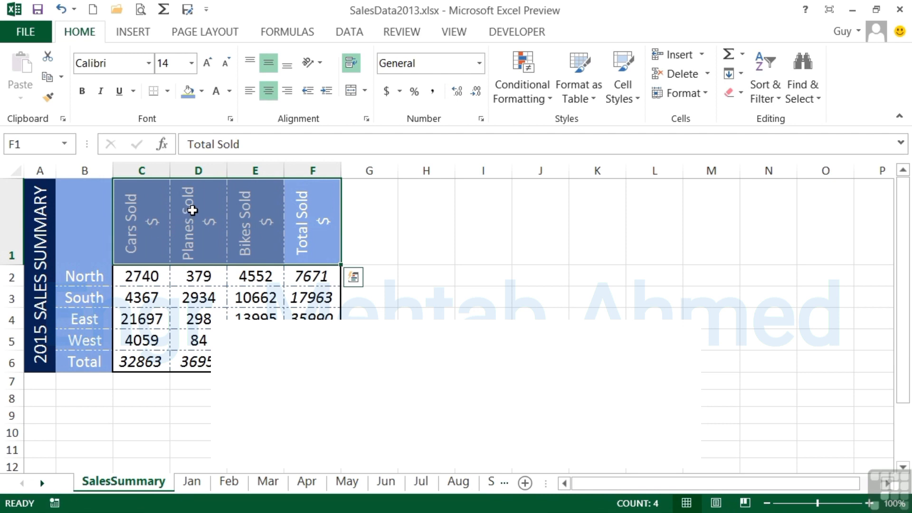
click(202, 92)
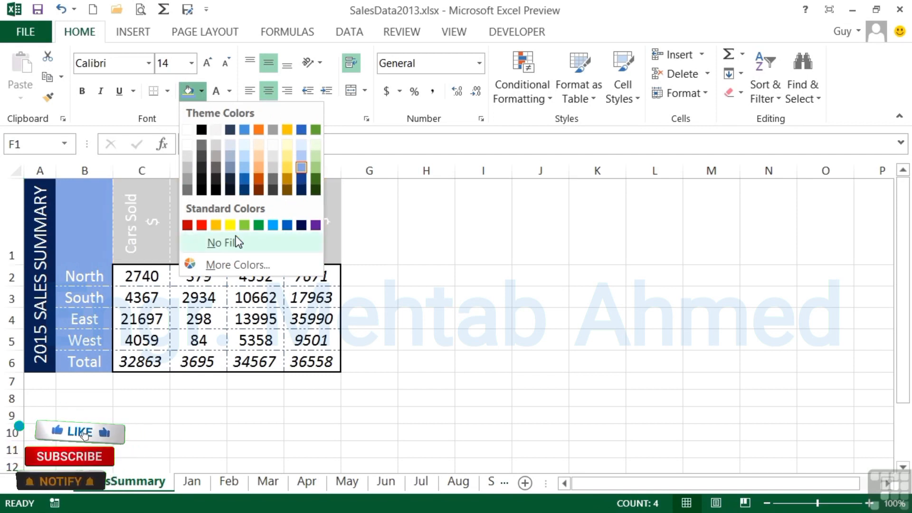
click(230, 92)
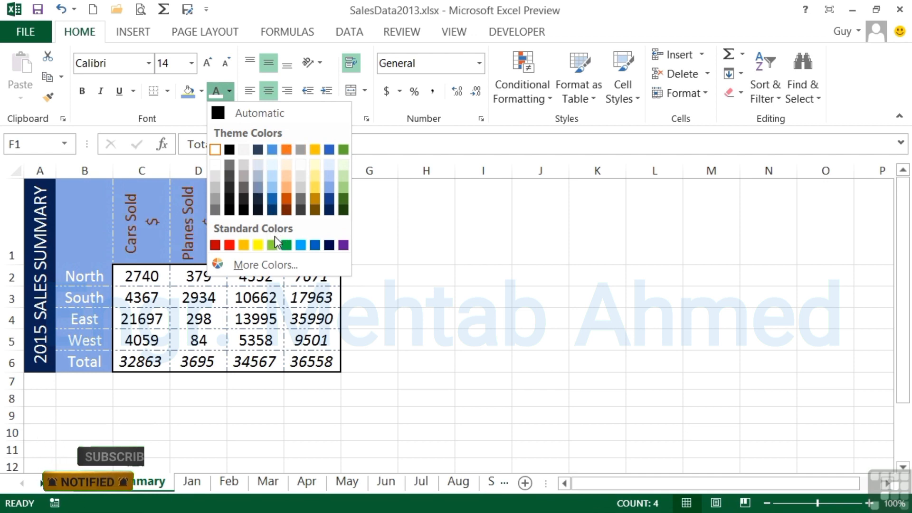
click(231, 93)
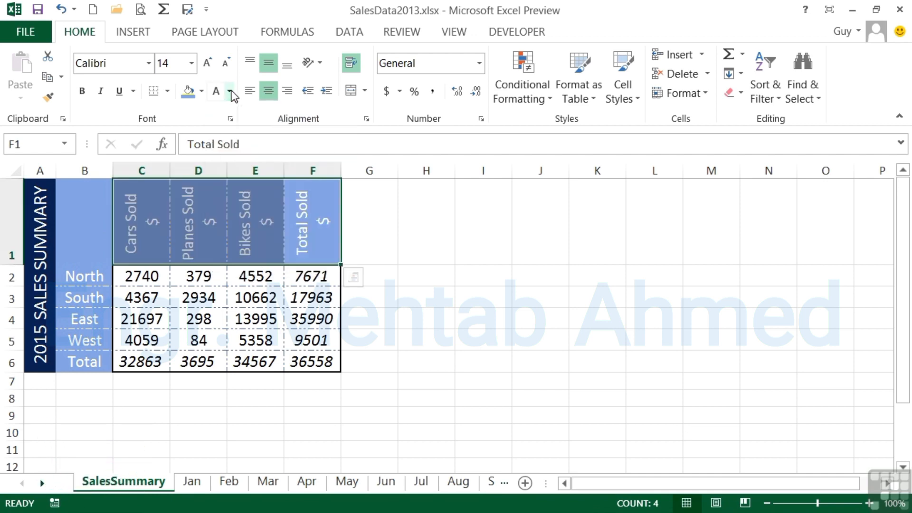
click(149, 66)
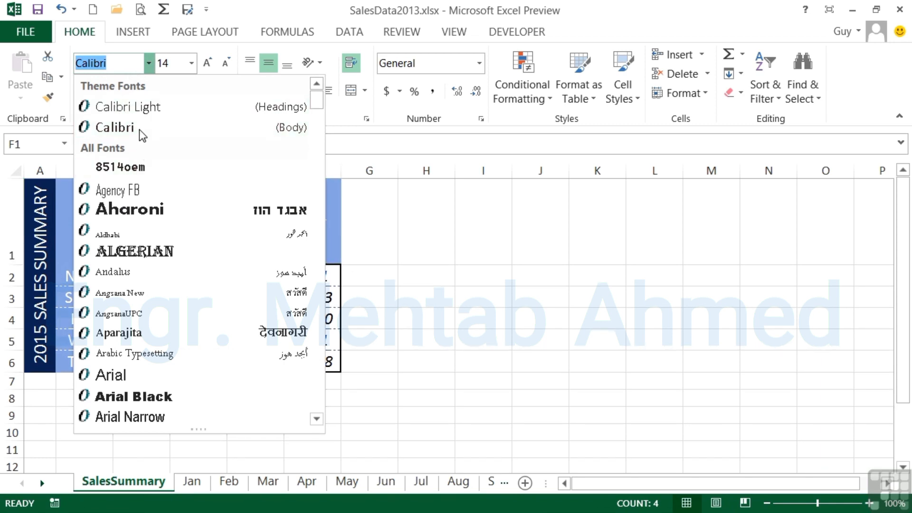
click(150, 67)
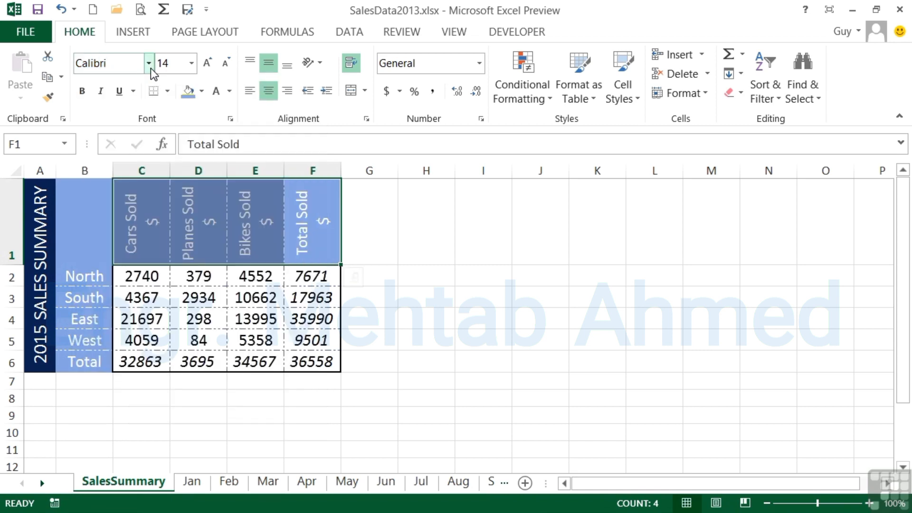
Fill the header cells C1:F1 with Green, Accent 6, Lighter 40%, and check the theme color applied to C1.
click(202, 91)
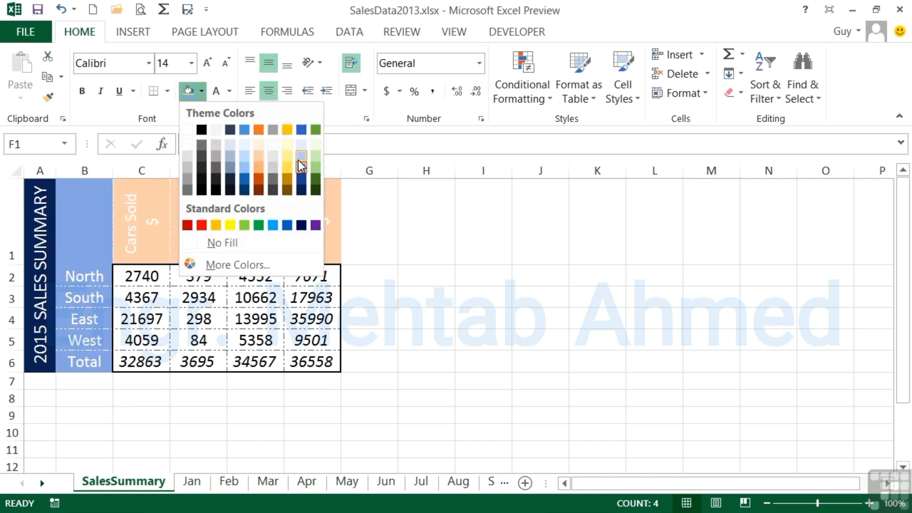
click(316, 164)
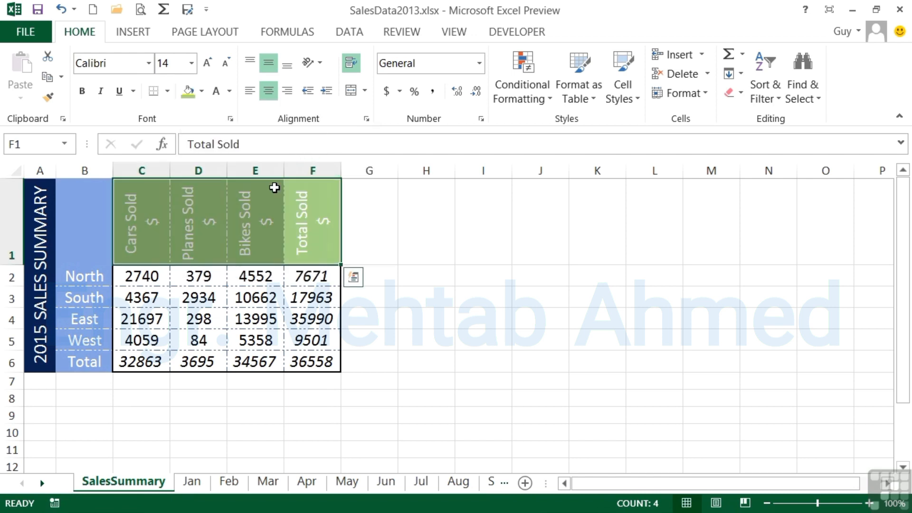
click(153, 221)
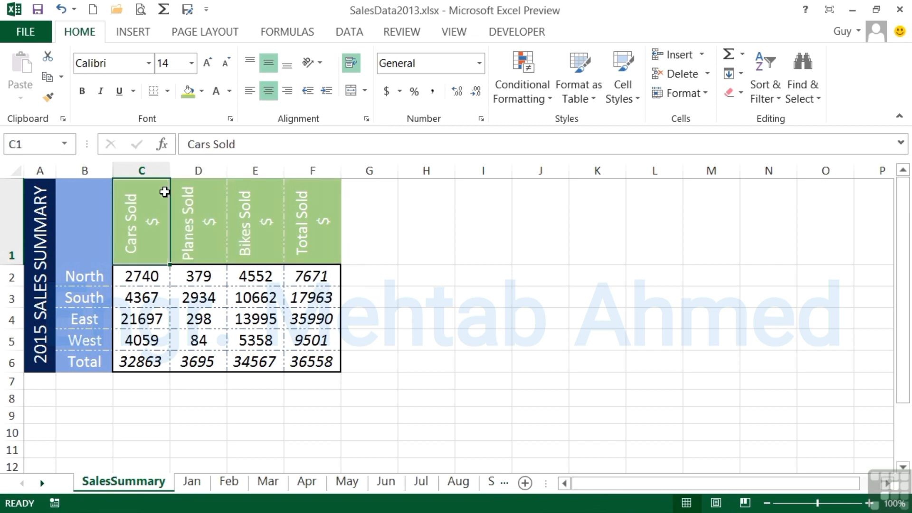
click(203, 94)
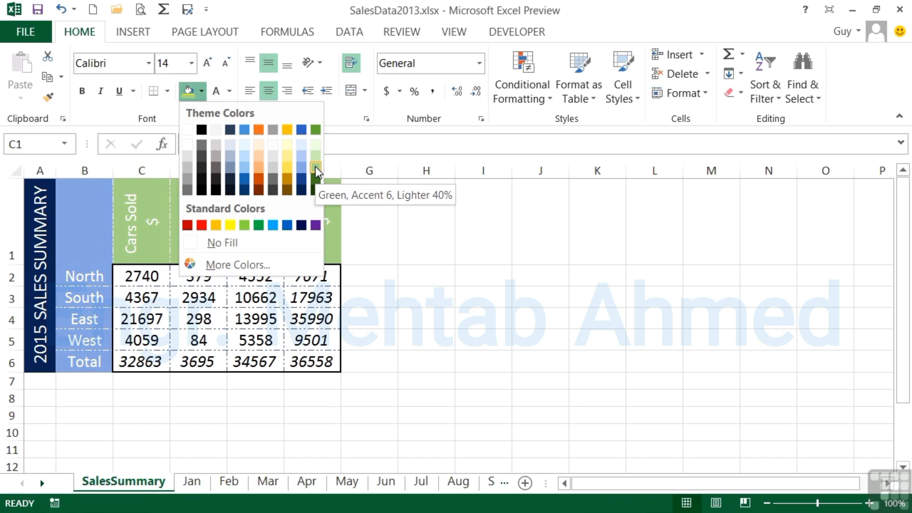
click(203, 92)
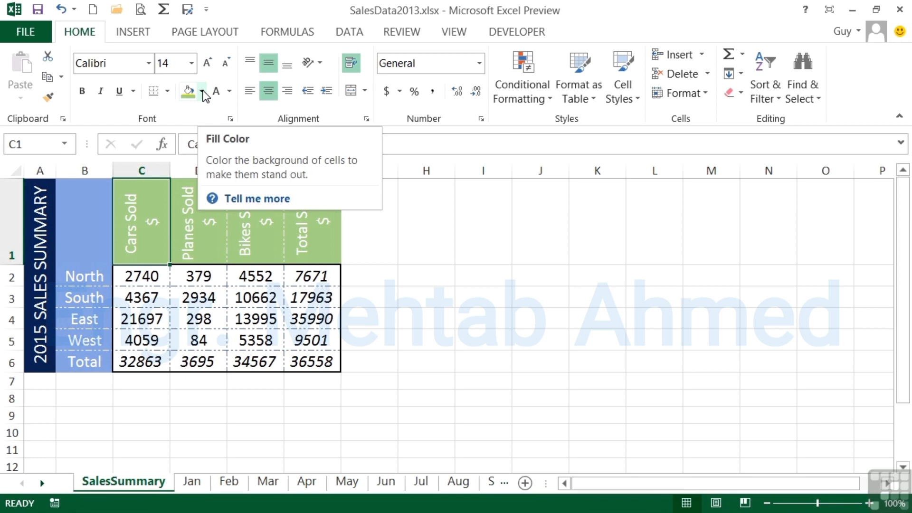
Apply the Slice theme to the workbook.
click(199, 30)
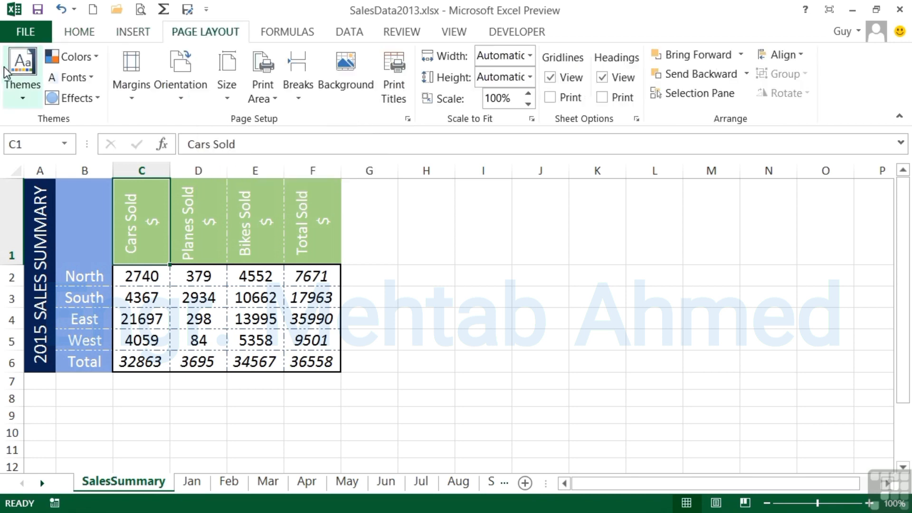
click(21, 100)
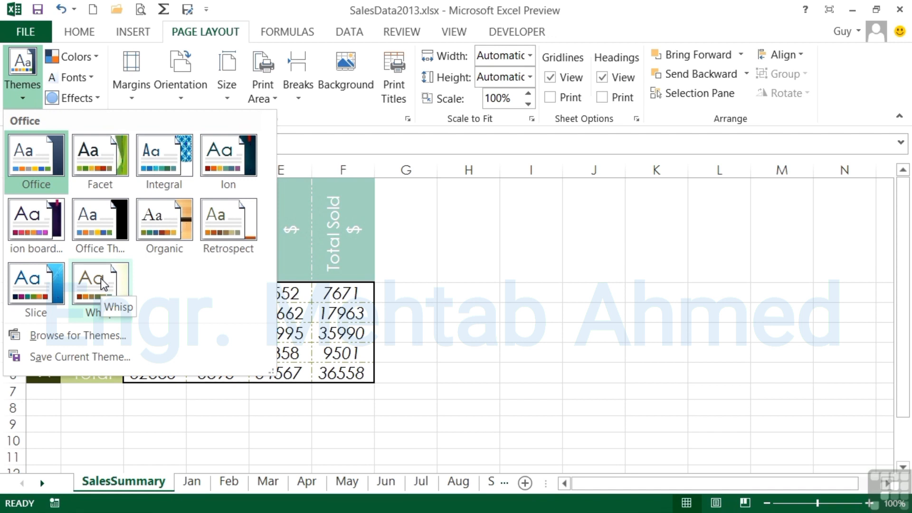
click(44, 286)
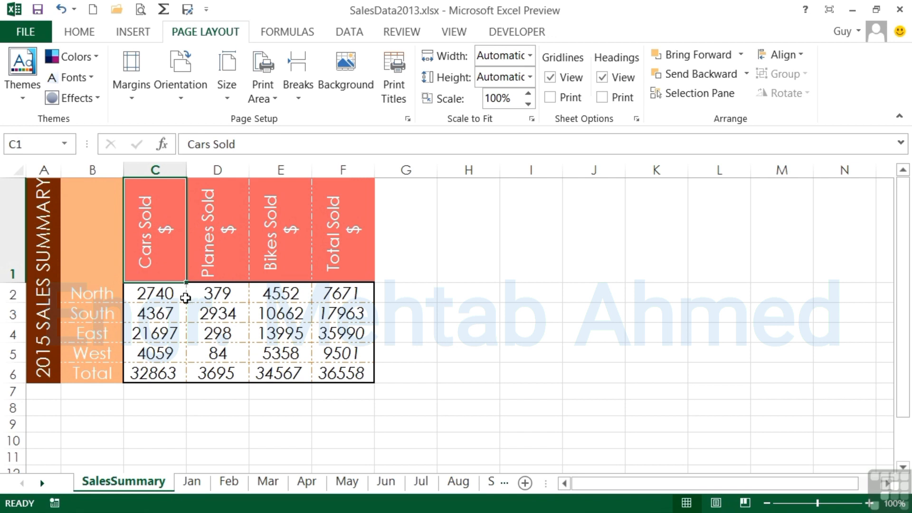
Review the Slice theme's fill colors, font colors and theme fonts for the Cars Sold header cell.
click(80, 32)
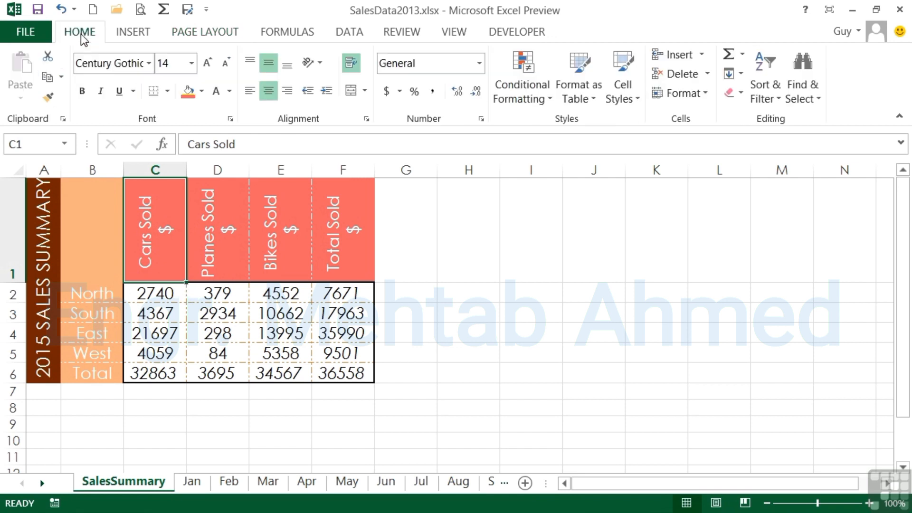
click(202, 92)
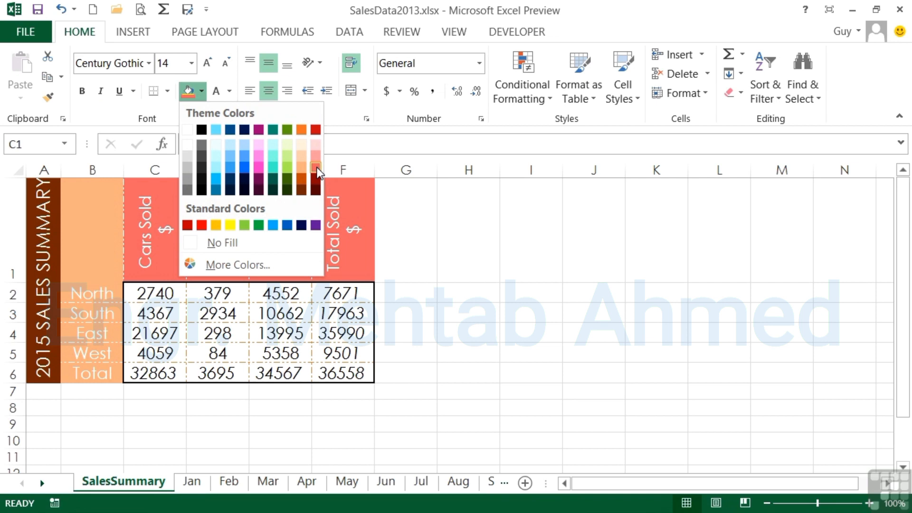
click(232, 94)
click(229, 92)
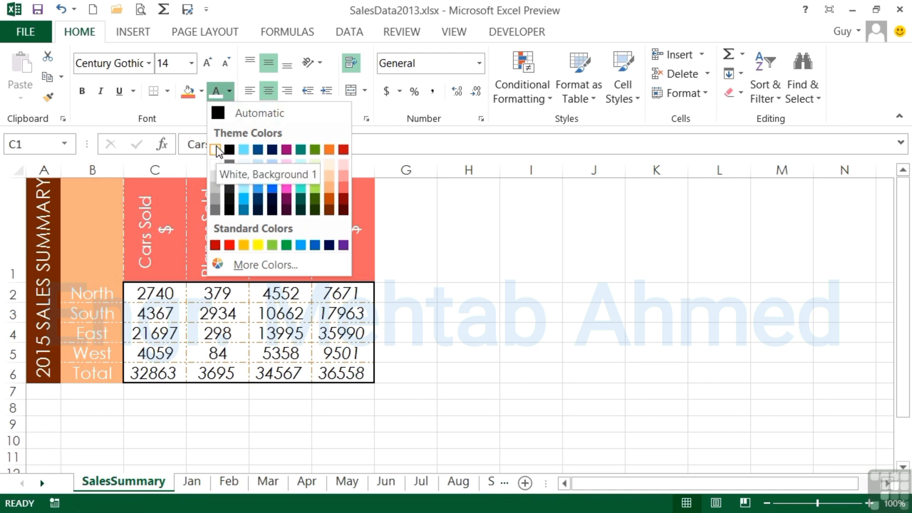
click(230, 92)
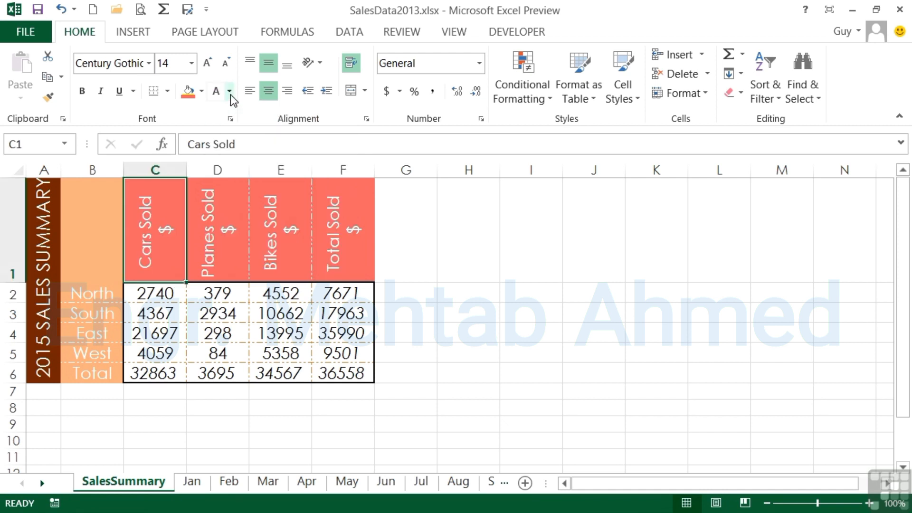
click(149, 64)
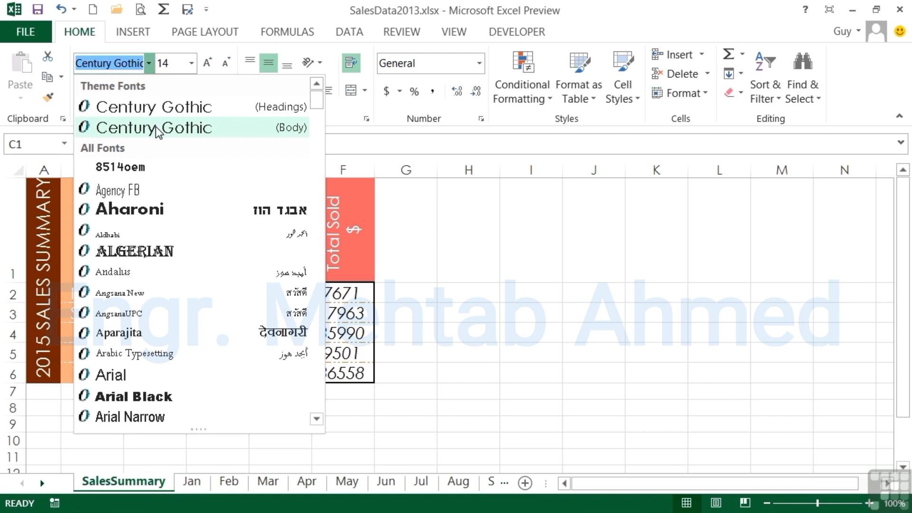
Change the workbook's theme color set to Yellow Orange.
click(202, 36)
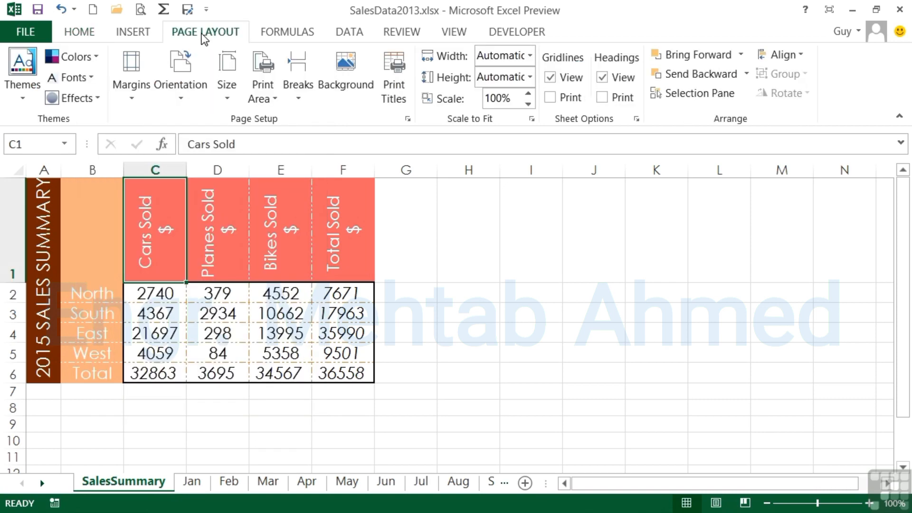
click(23, 95)
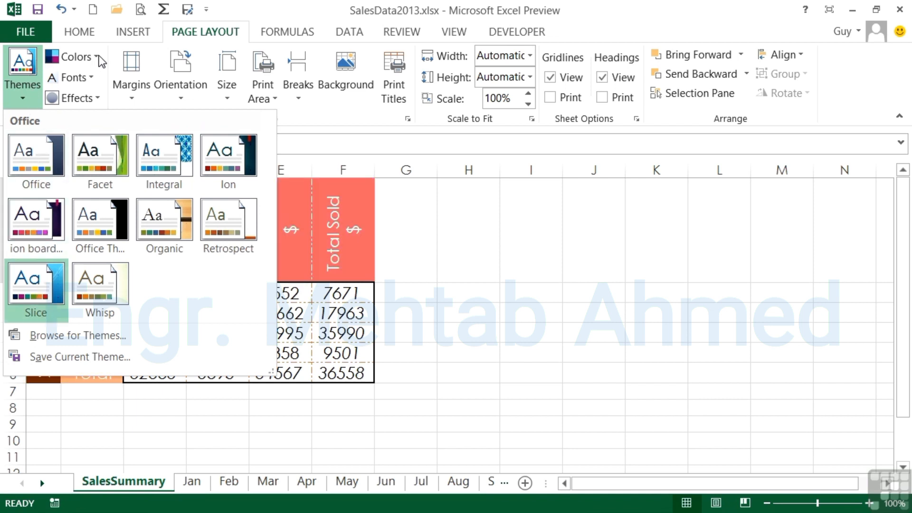
click(76, 56)
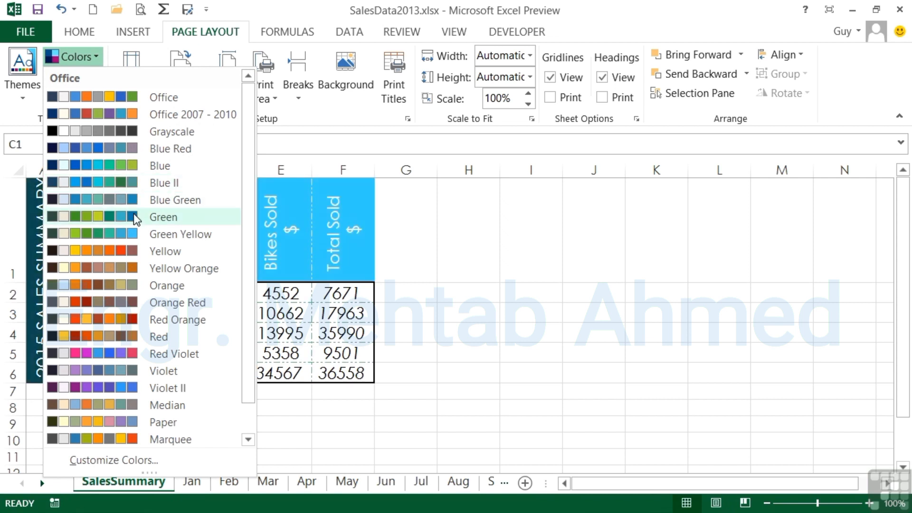
click(118, 264)
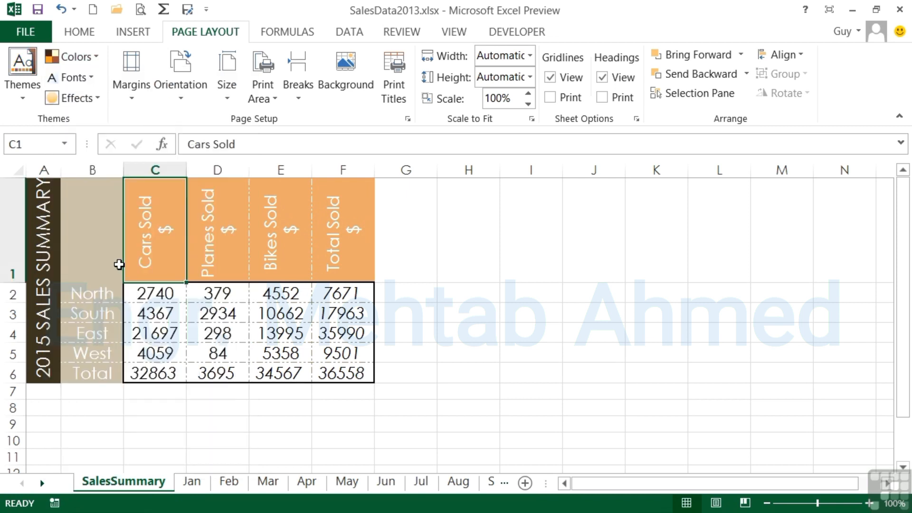
Check the fill palette of the Cars Sold header cell under the Yellow Orange color set.
click(89, 31)
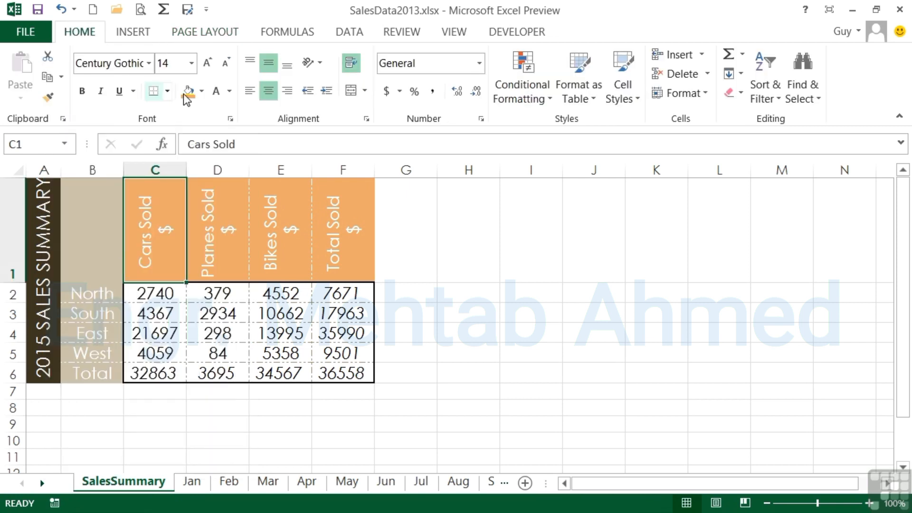
click(202, 91)
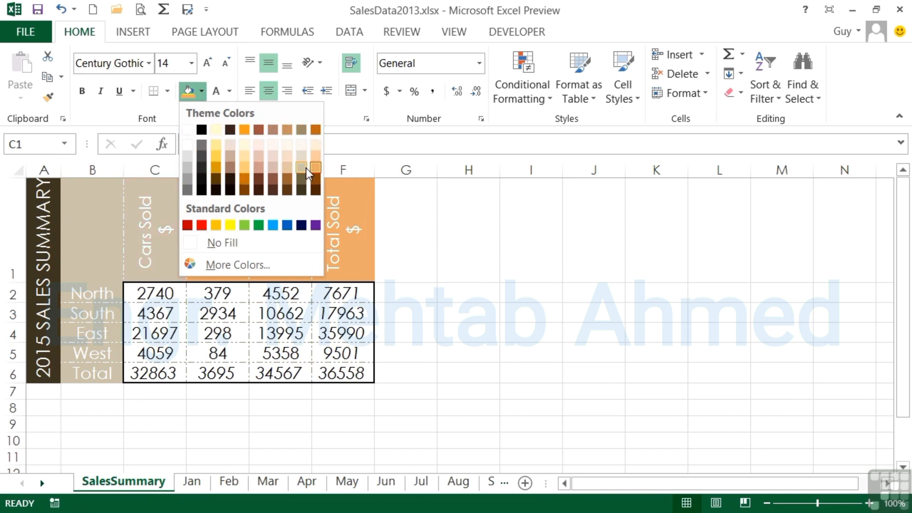
click(202, 90)
Examine the settings for creating new theme colors and leave them without saving a custom set.
click(186, 33)
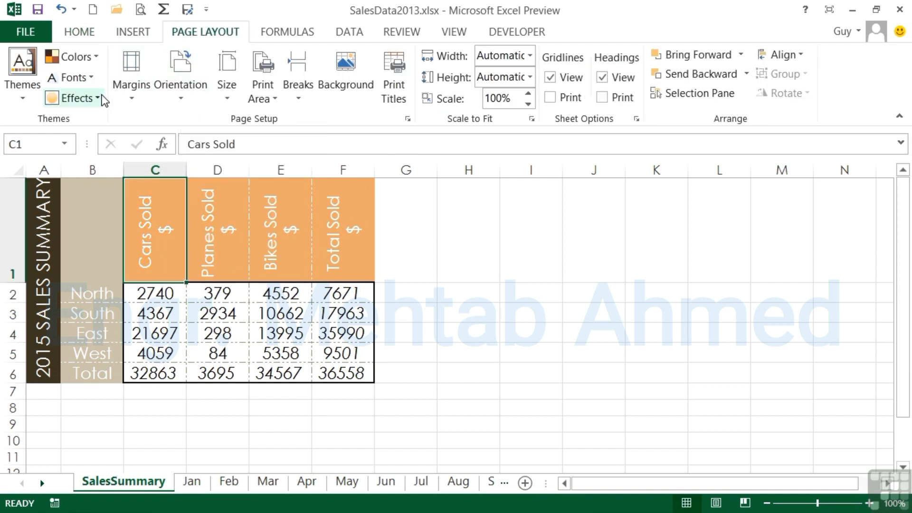
click(96, 59)
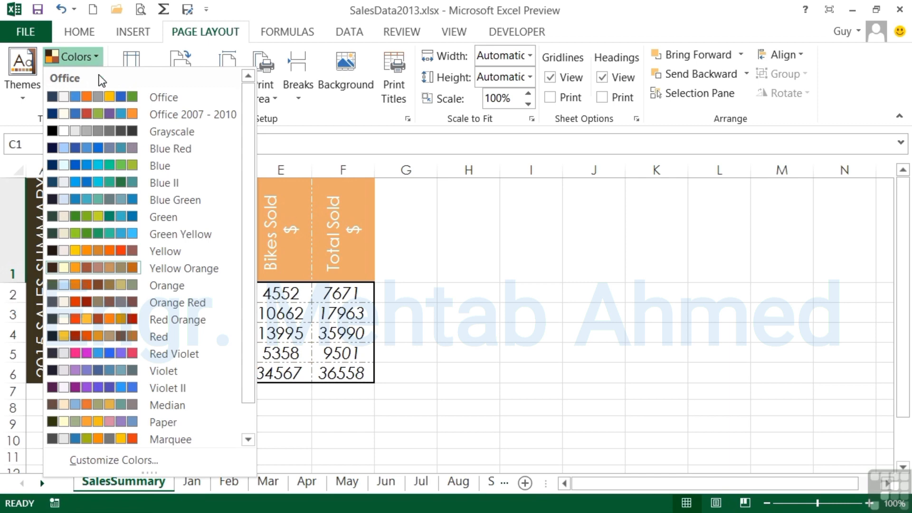
click(114, 460)
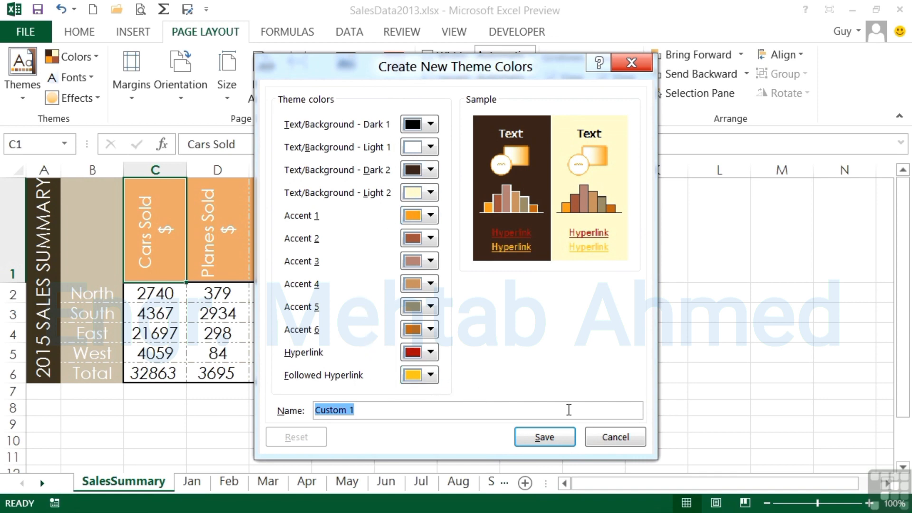
click(623, 440)
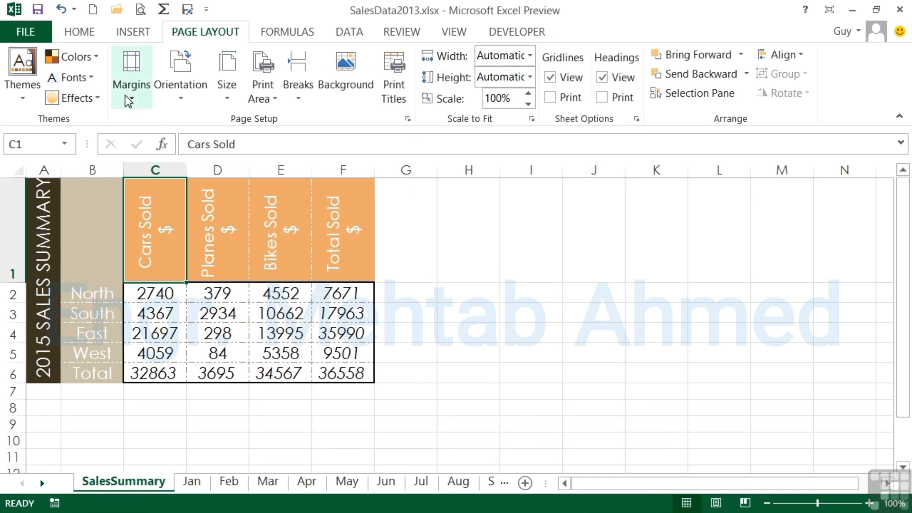
Set the workbook's theme fonts to Candara and view the available theme effects.
click(74, 78)
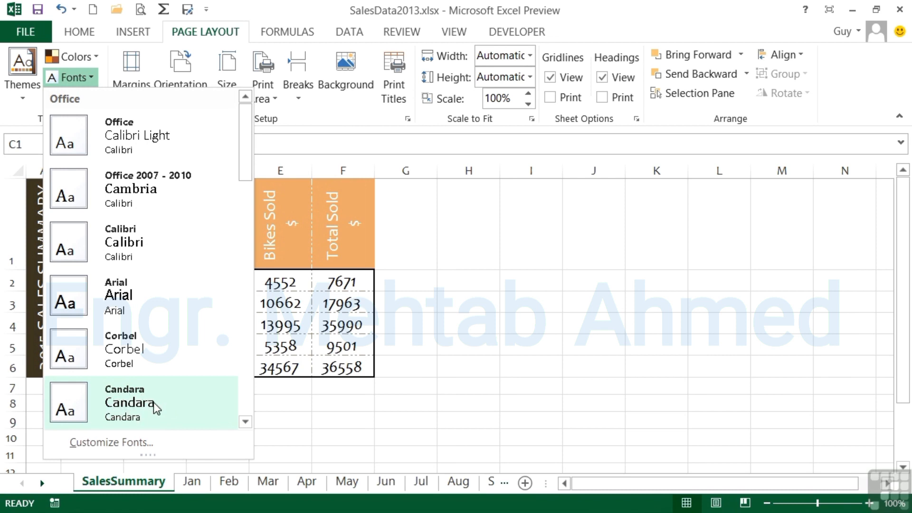
click(160, 404)
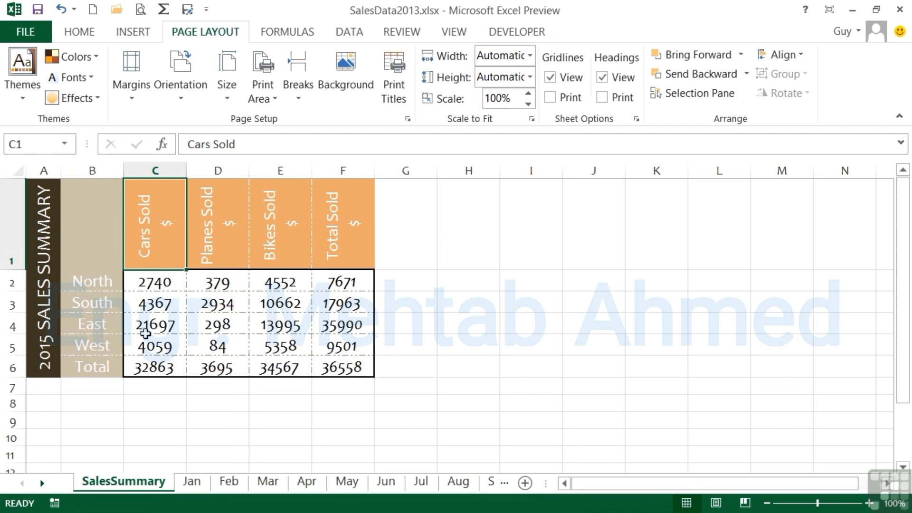
click(98, 99)
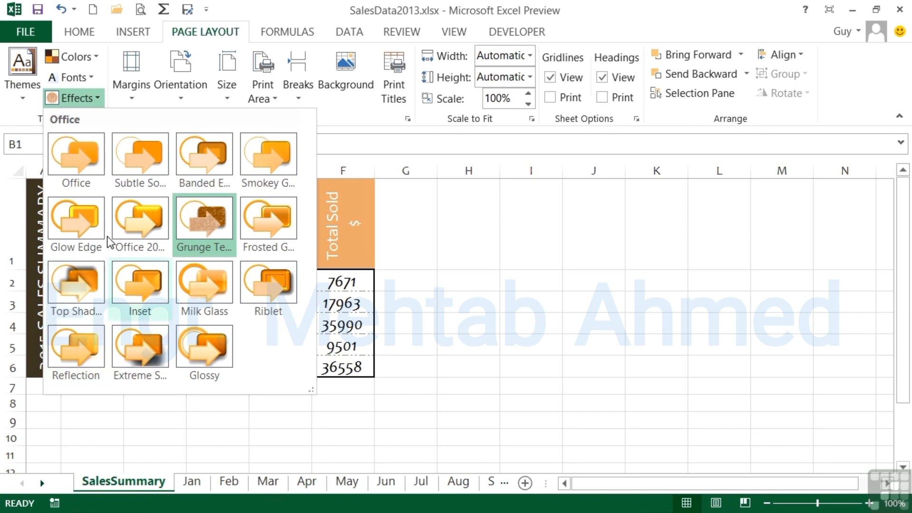
click(101, 103)
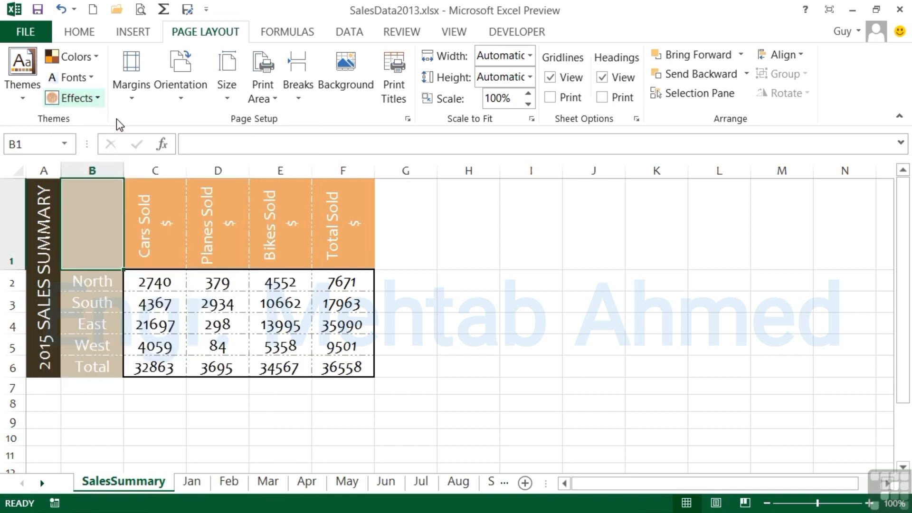
Draw a rectangle shape about 1.8" wide and 0.93" high in the empty cells beside the sales table, around columns I to K.
click(138, 32)
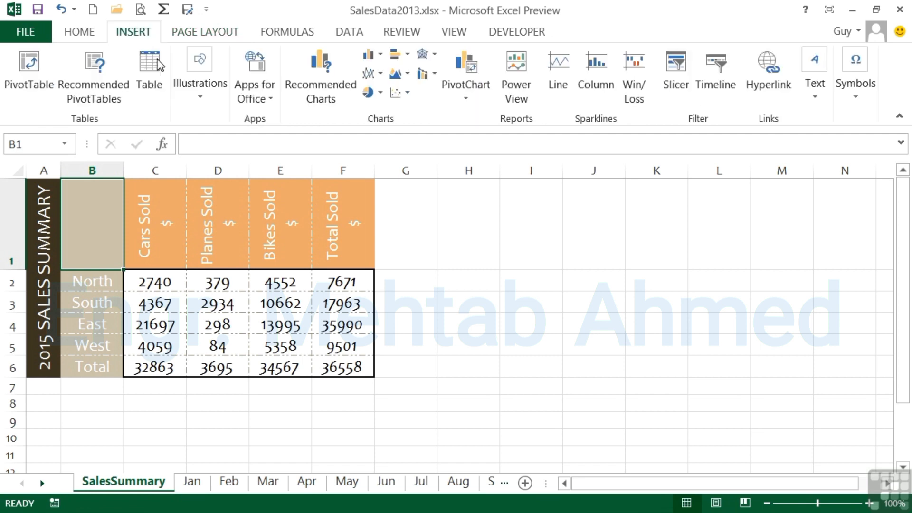
click(198, 90)
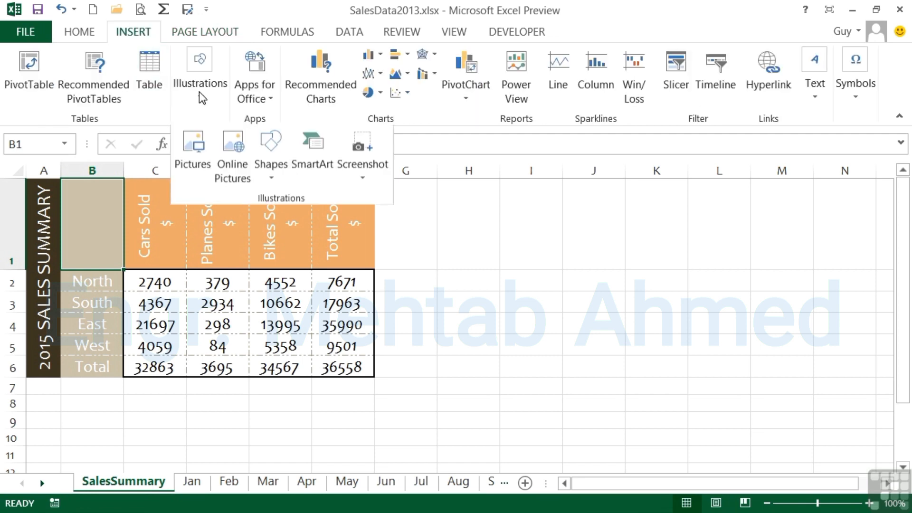
click(267, 178)
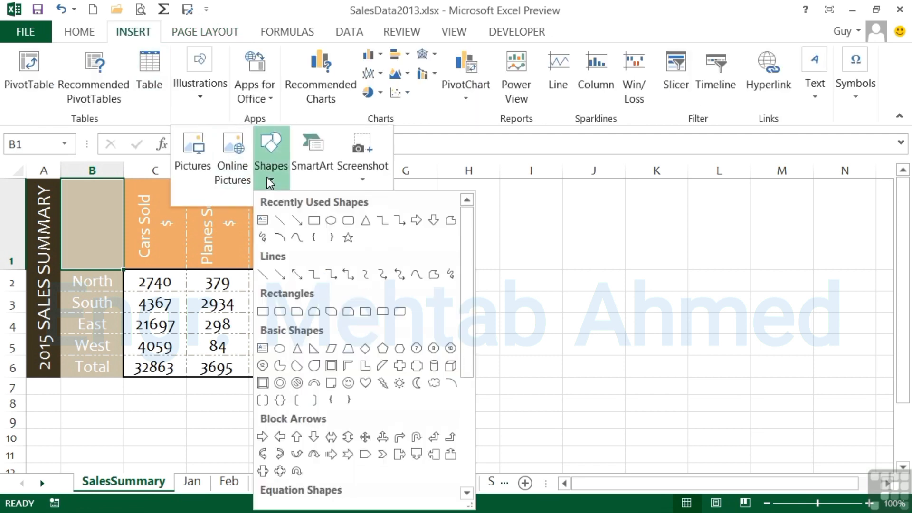
click(316, 223)
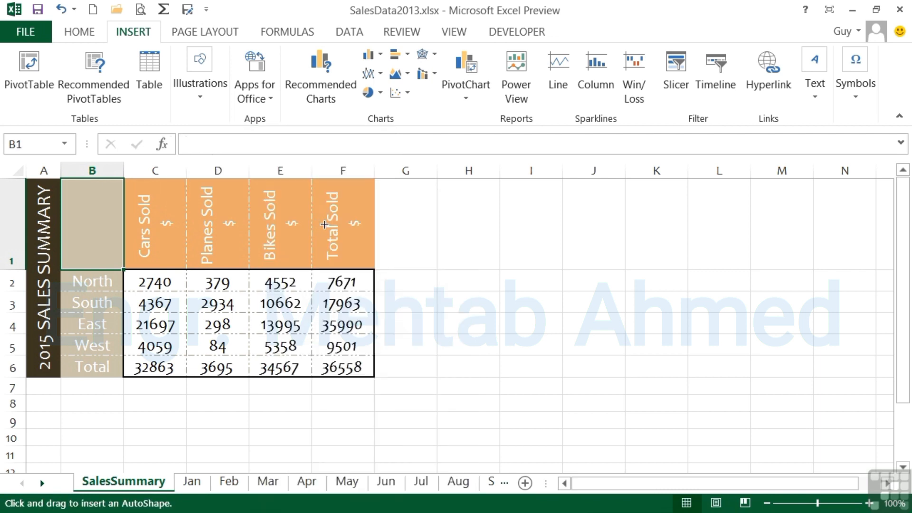
mouse_move(551, 253)
mouse_down()
mouse_move(654, 326)
mouse_move(706, 333)
mouse_up()
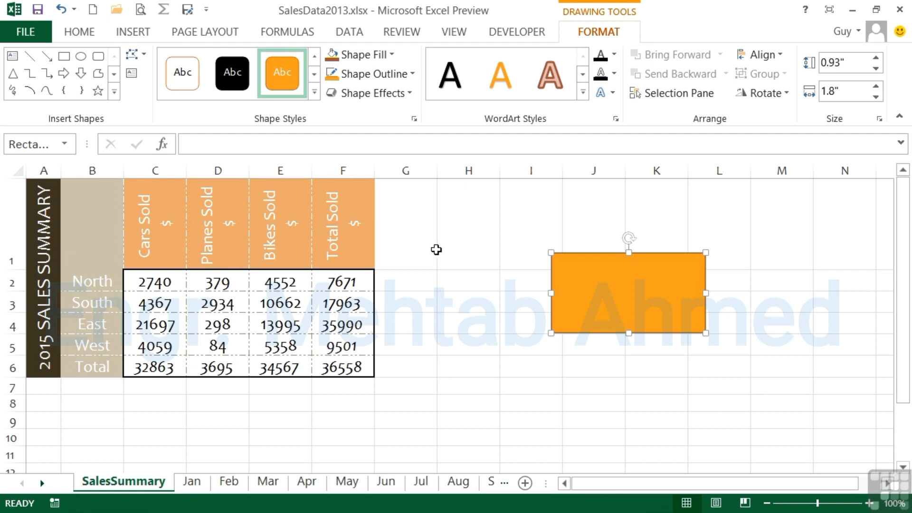
Set the workbook's theme effects to Office and apply the Facet theme to the whole workbook.
click(214, 36)
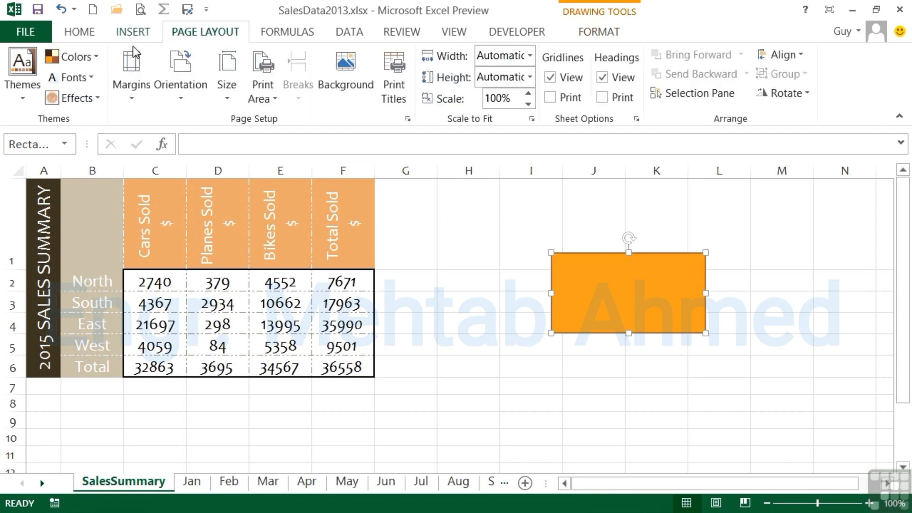
click(94, 99)
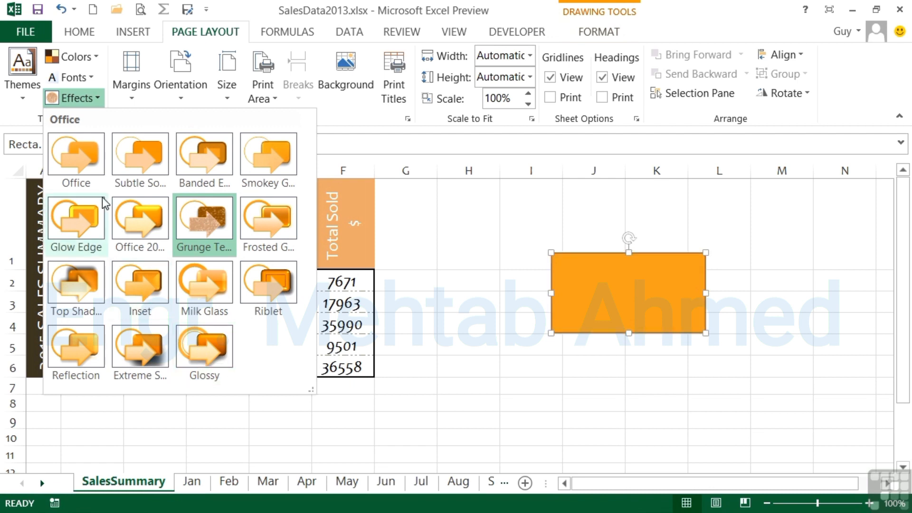
click(86, 161)
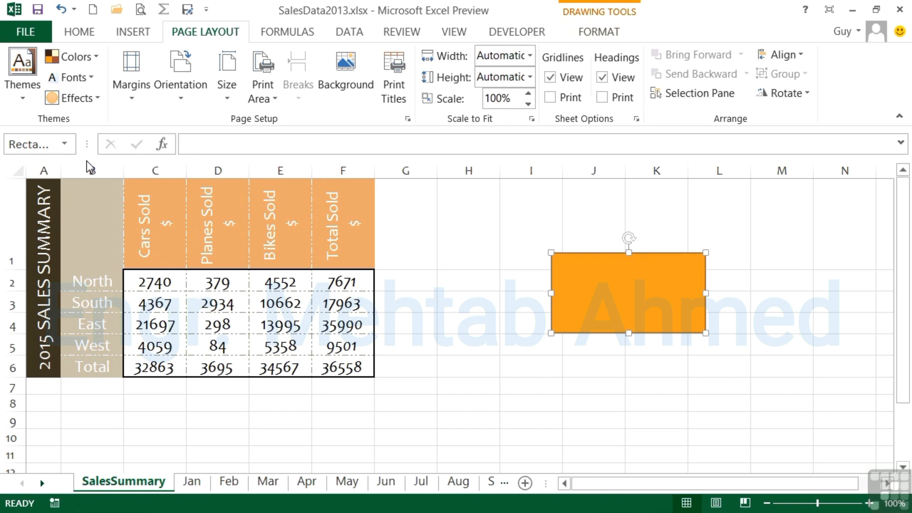
click(21, 93)
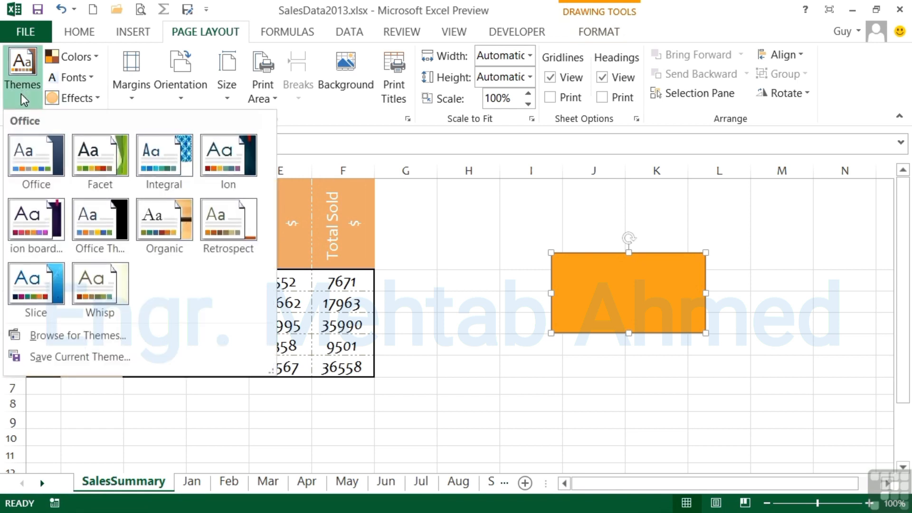
click(87, 164)
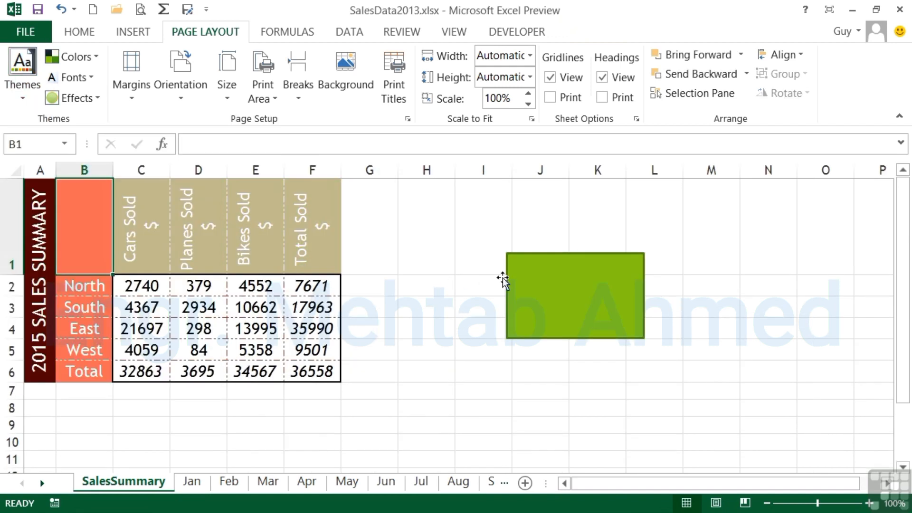